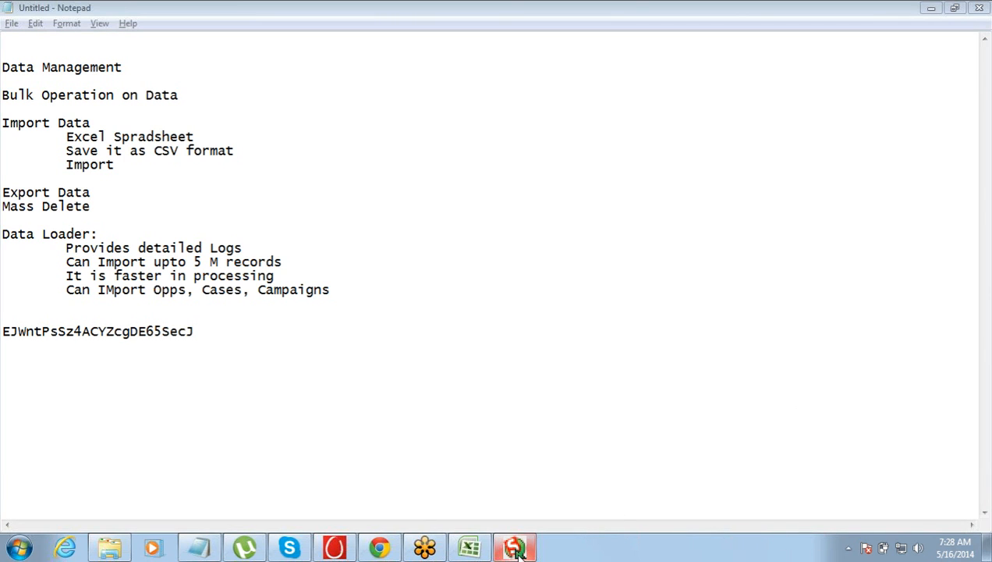
- Switch to Data Loader, dismiss the finished insert operation, and start an export with Account as the Salesforce object
mouse_move(518, 551)
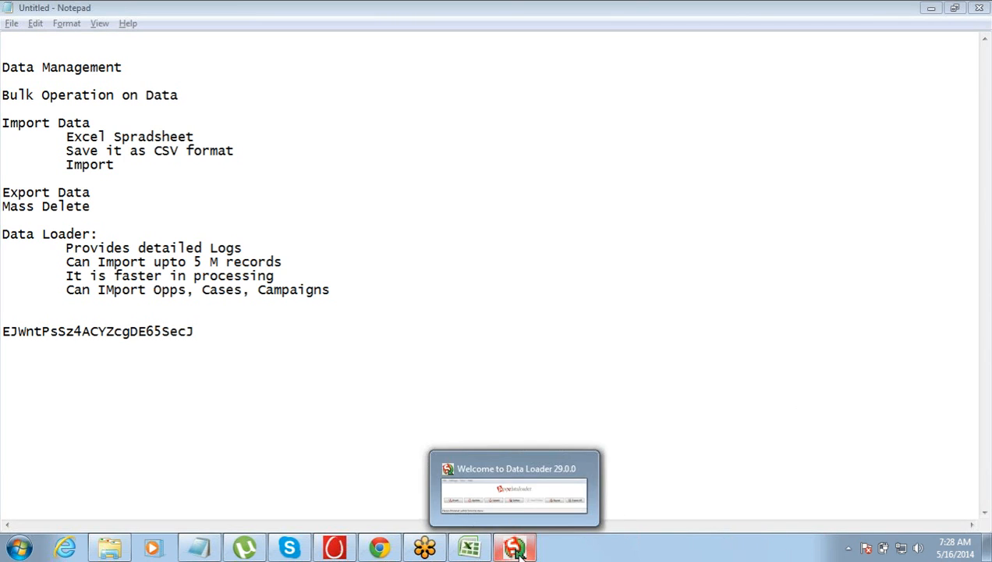
left_click(511, 473)
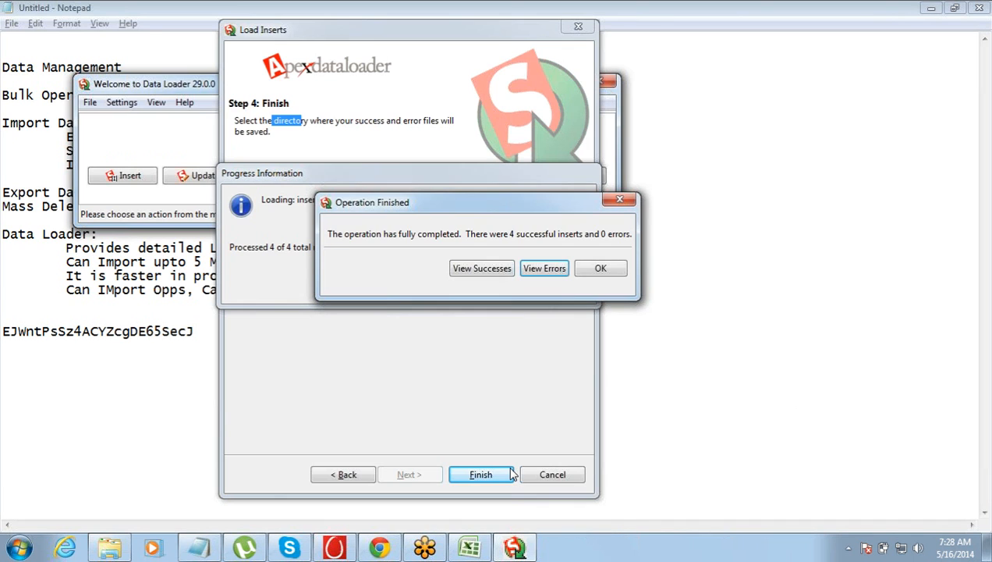
left_click(619, 201)
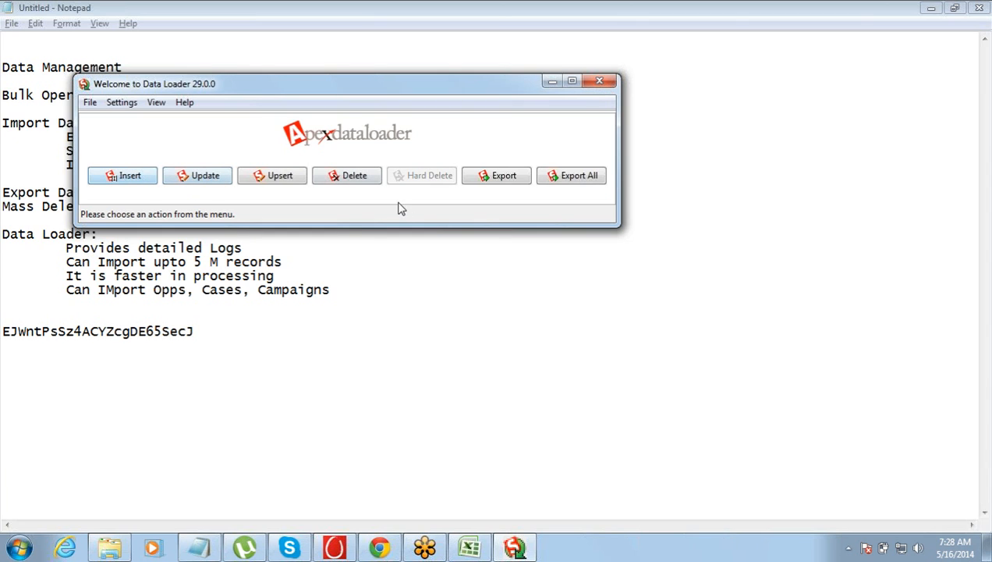
left_click(507, 177)
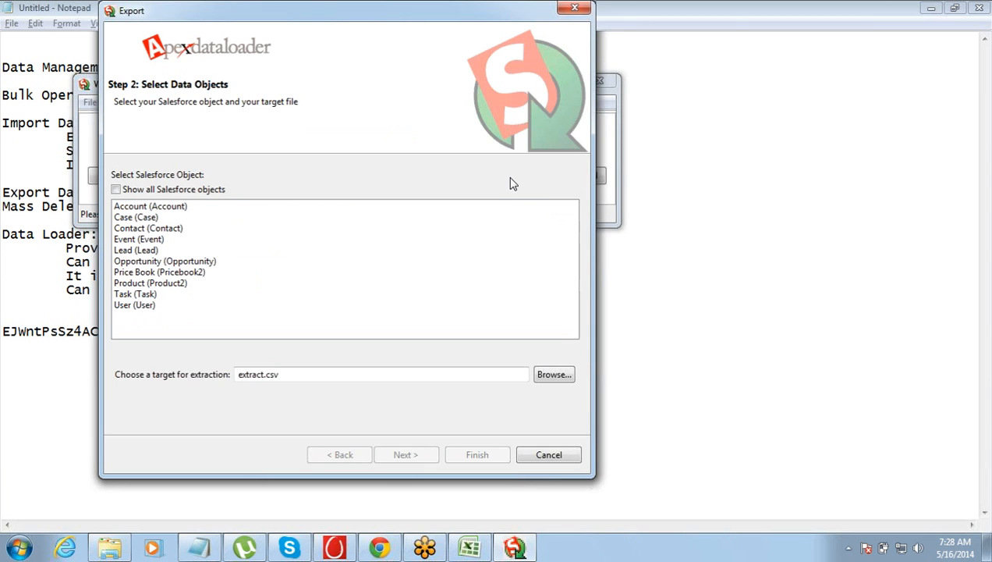
left_click(230, 208)
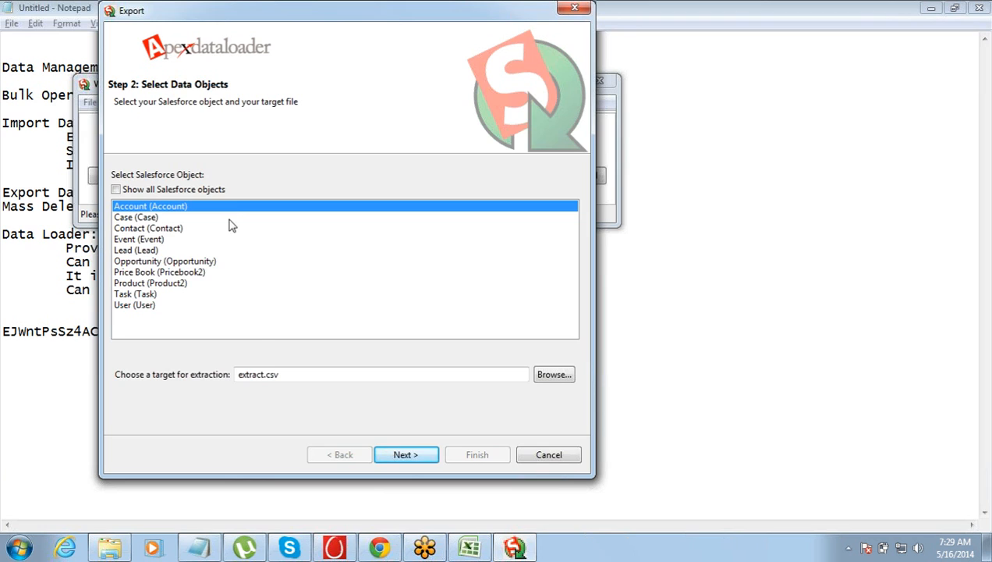
- Switch to the Notepad notes and add the heading "Data Loader Advantages for Export" below the last line
left_click(199, 547)
left_click(262, 328)
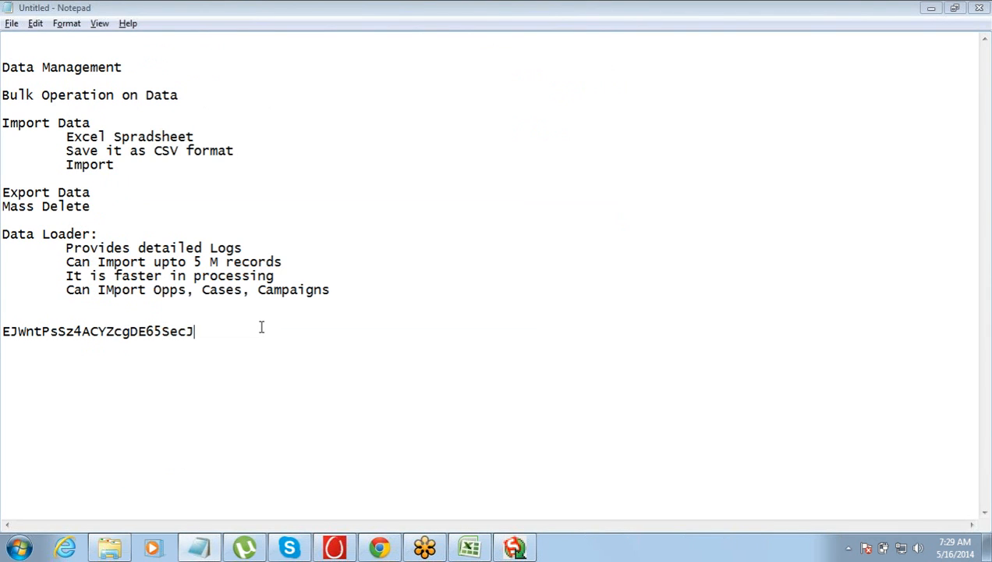
key("Return")
key("Return")
type("Data Loader Advanta")
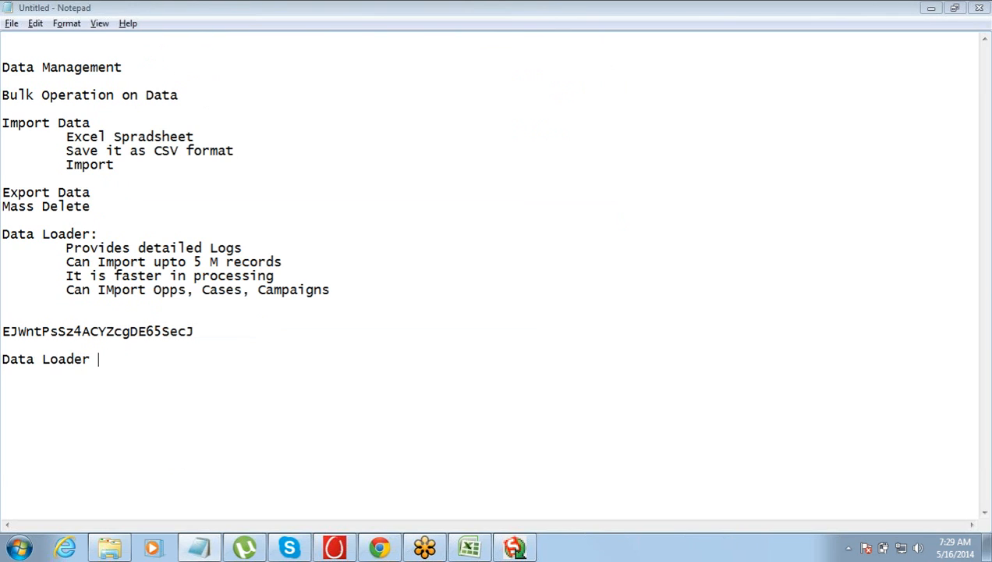
type("ges")
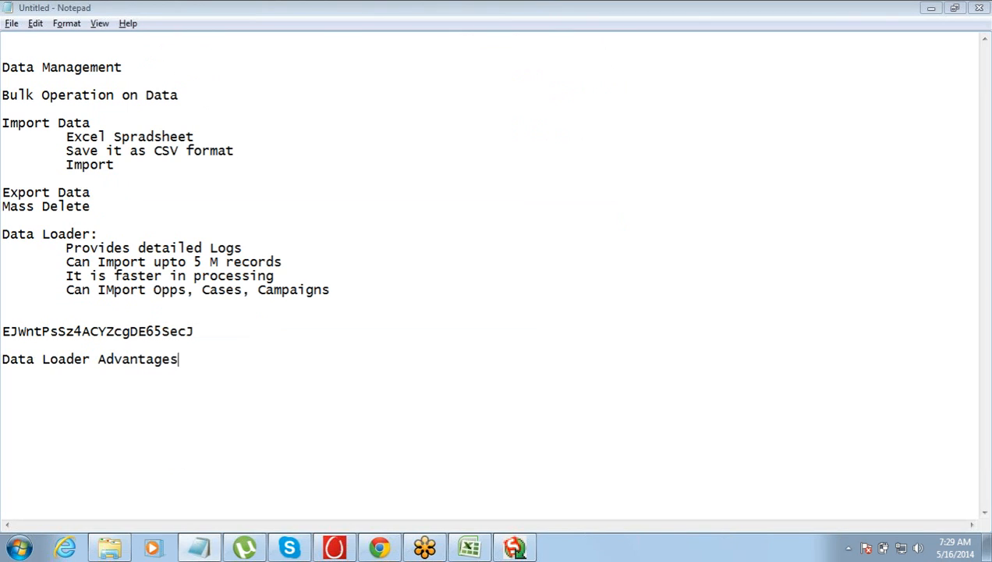
type(" for Export")
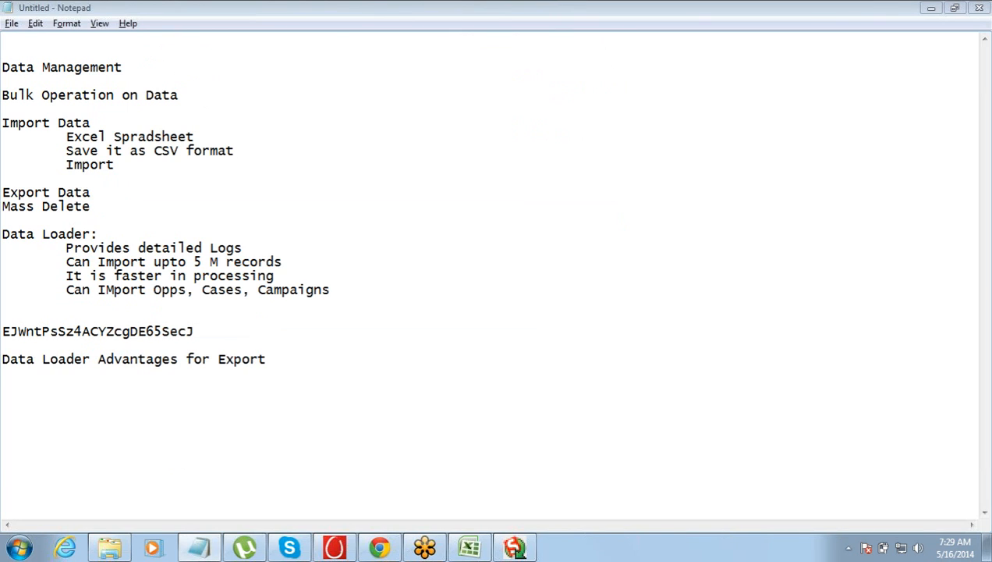
- Add two indented points under the export heading: "Instant Download" and "Put Queries on the Data"
key("Return")
key("Tab")
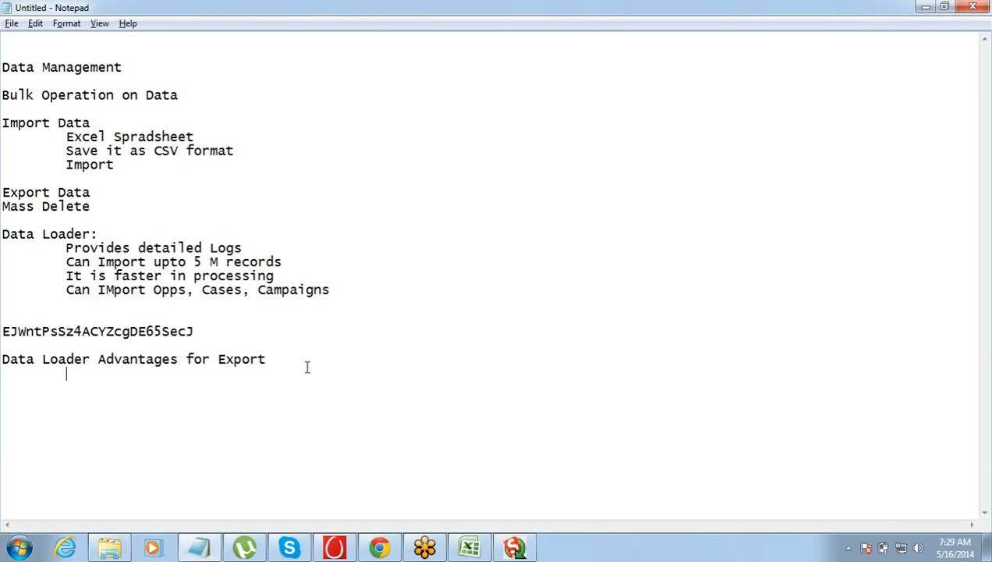
key("Tab")
type("Instant D")
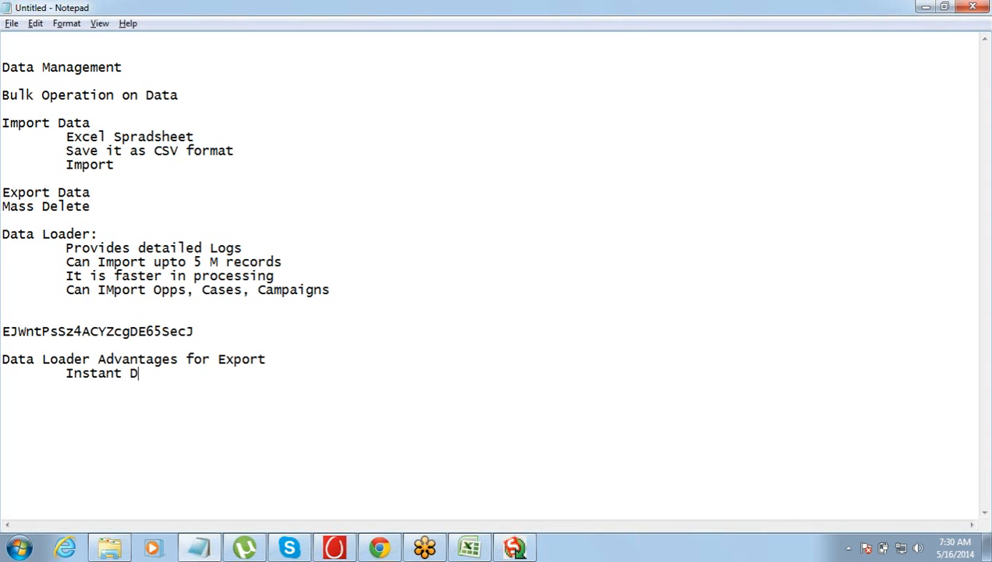
type("ownload")
key("Return")
key("Tab")
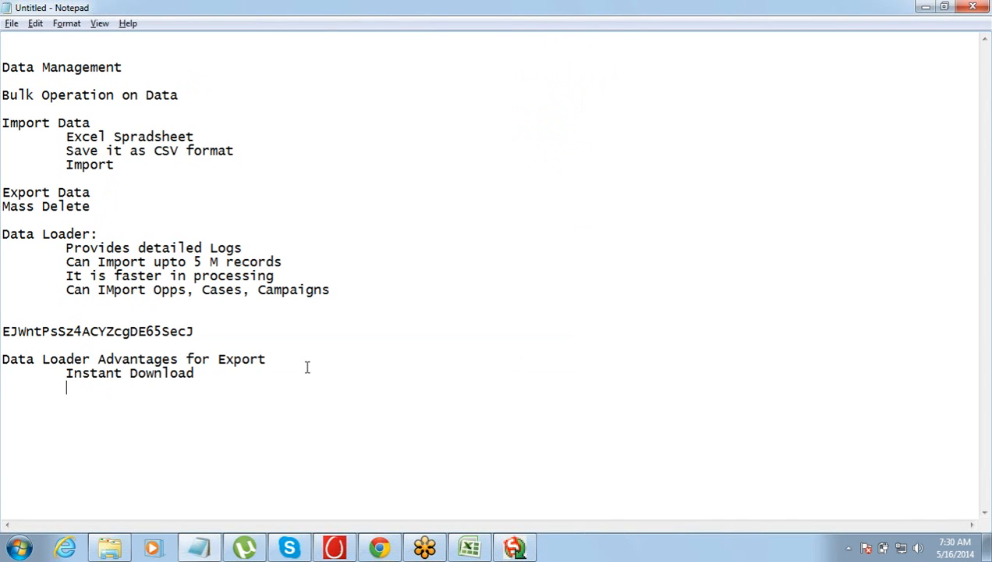
type("Q")
key("BackSpace")
type("Put Queries on")
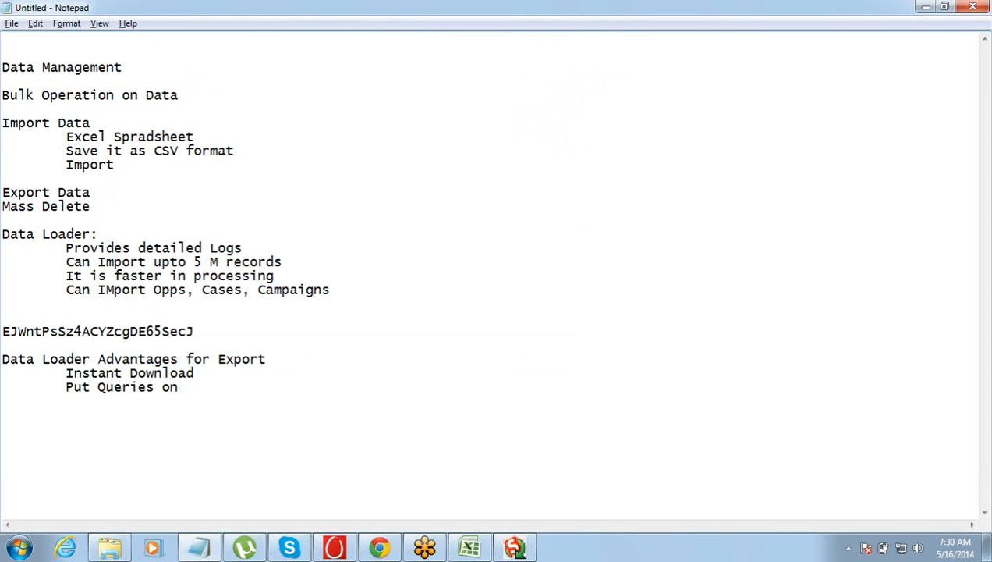
type(" the Data")
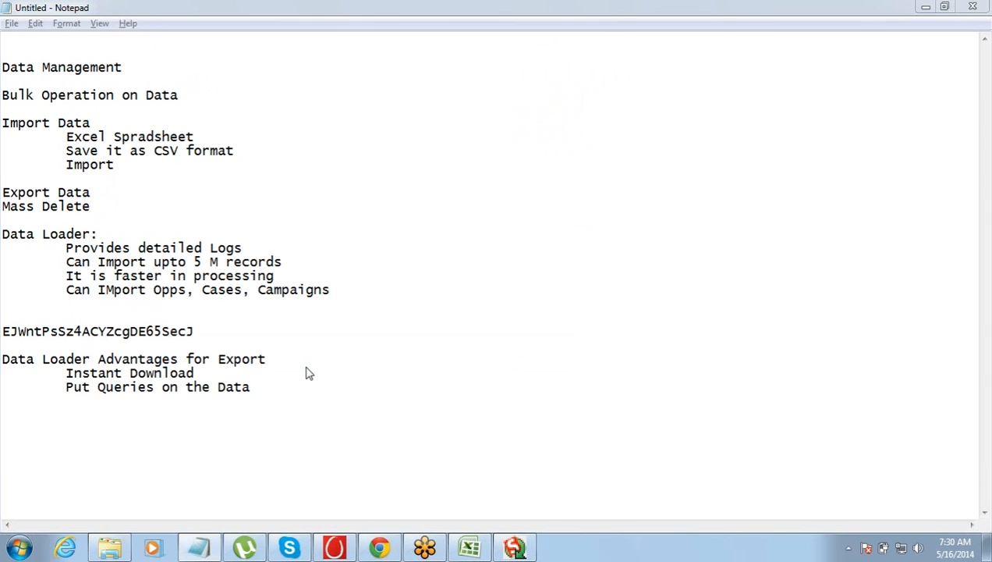
- Return to the Data Loader export and continue with Account, replacing the existing extract.csv file
key("alt+Tab")
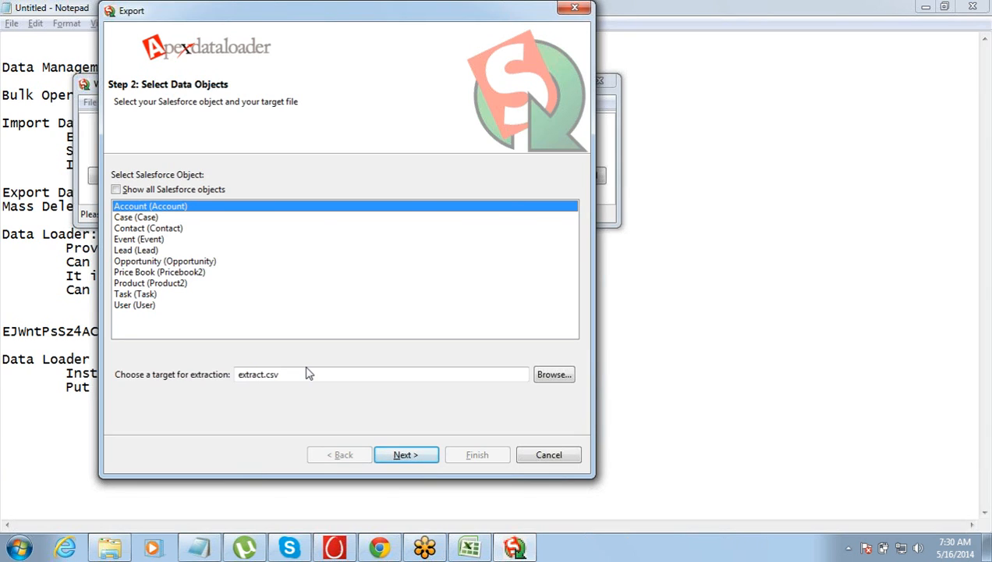
left_click(401, 454)
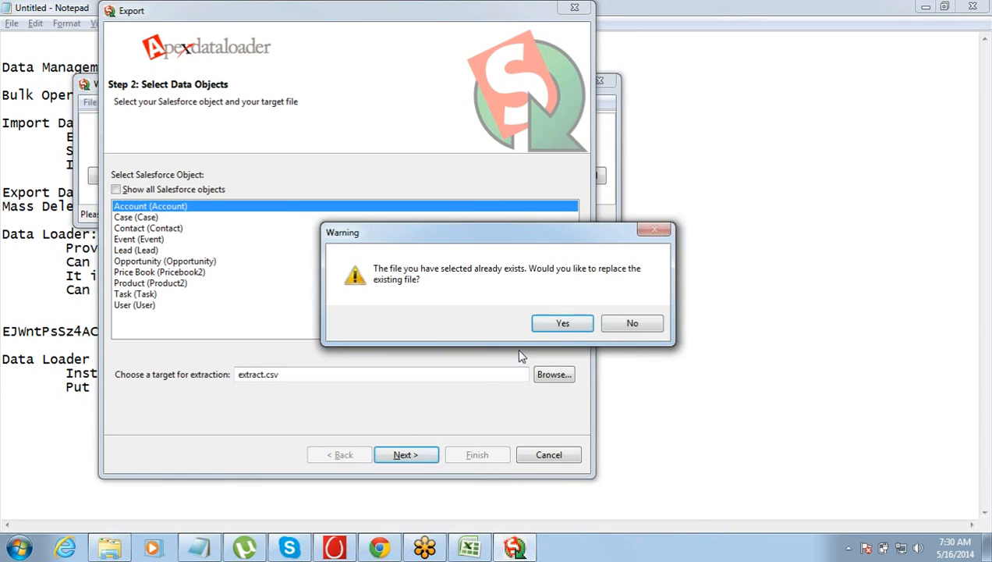
left_click(563, 326)
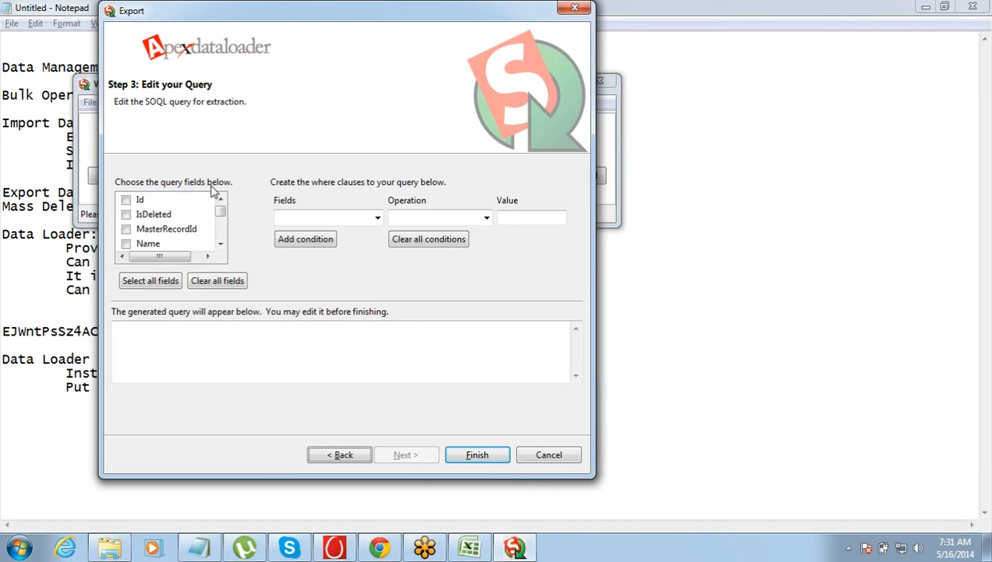
- Include the Name and Type fields in the Account extraction query
left_click(156, 245)
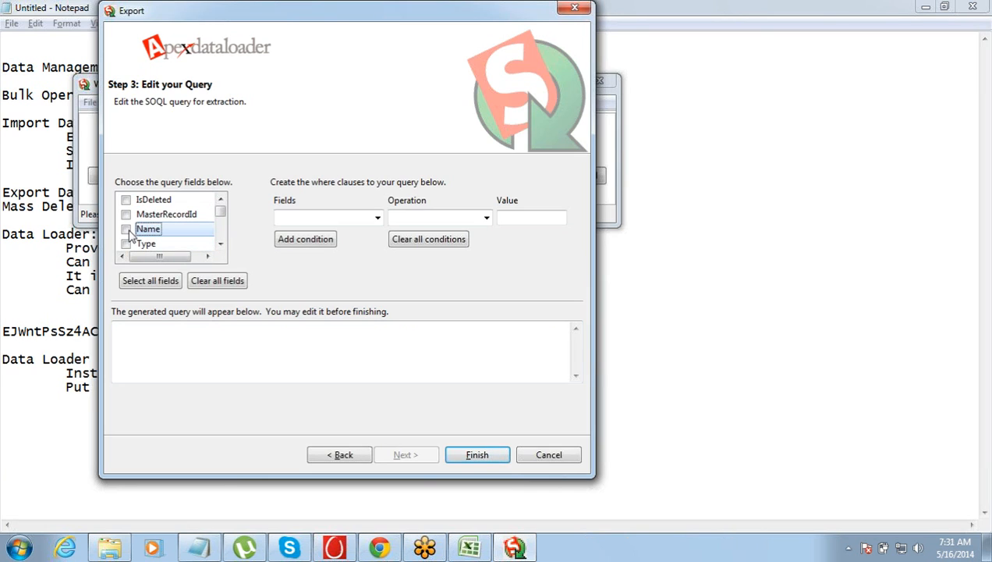
left_click(126, 228)
left_click(126, 244)
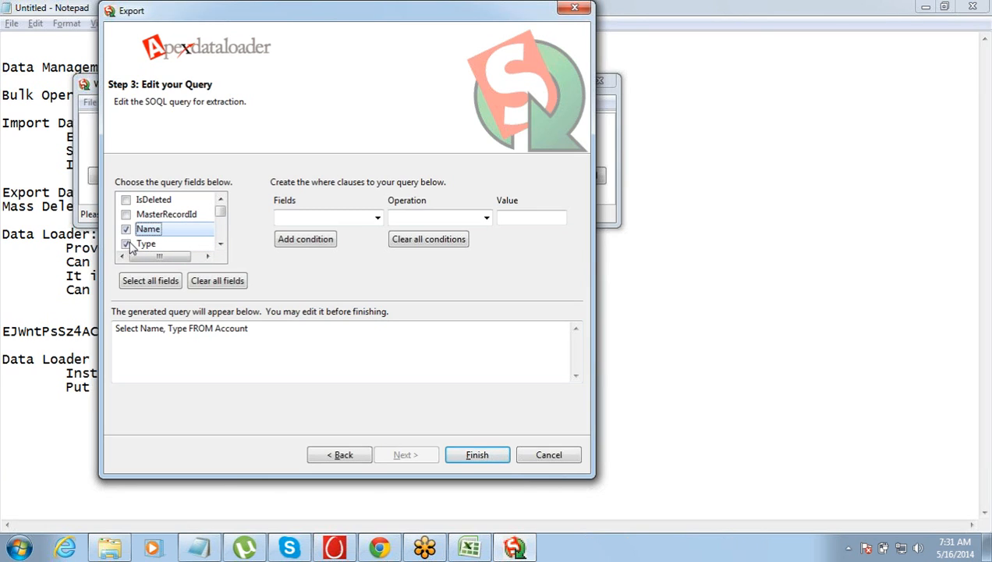
- Add a where condition to the query so that BillingCountry equals USA
left_click(378, 220)
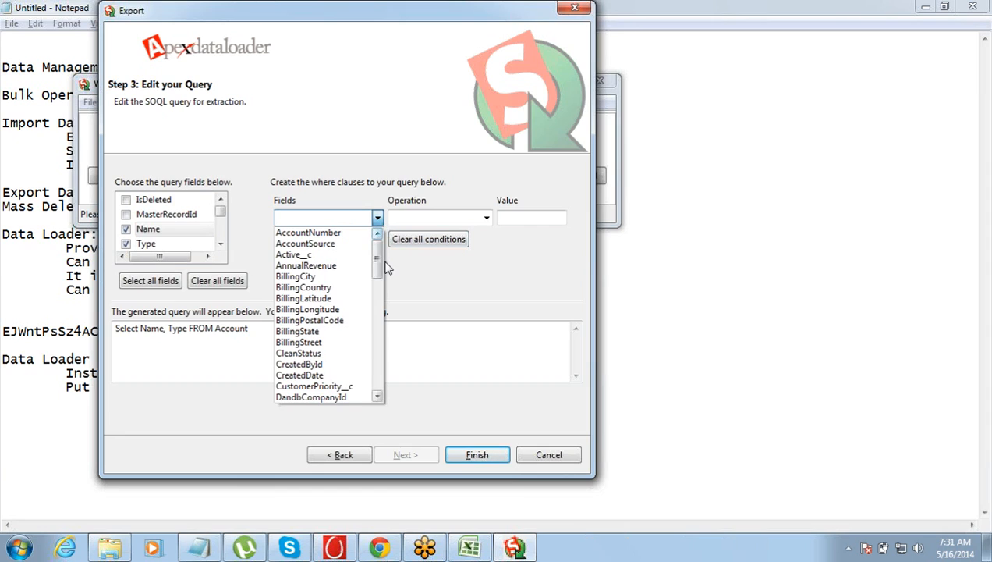
left_click(351, 288)
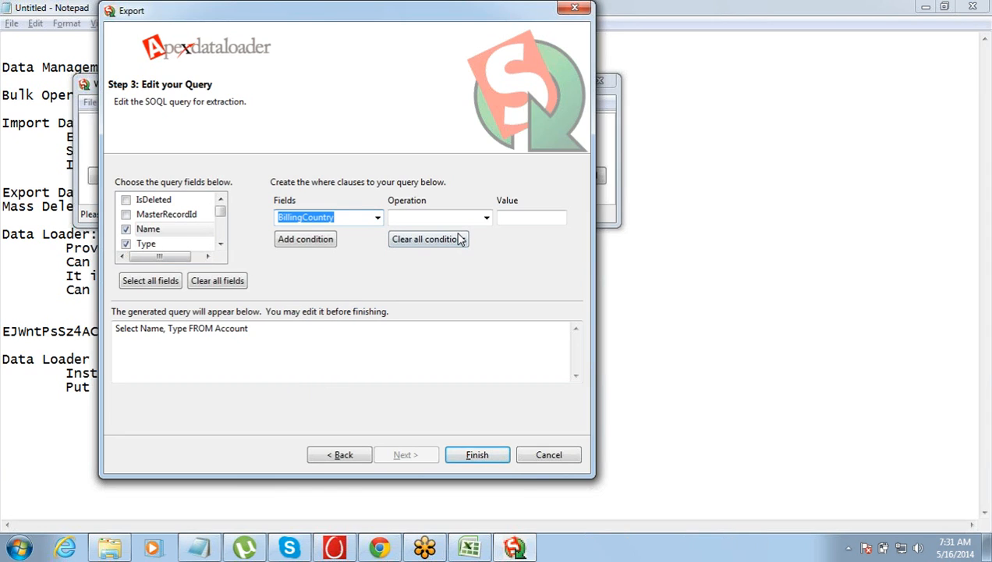
left_click(468, 220)
left_click(485, 218)
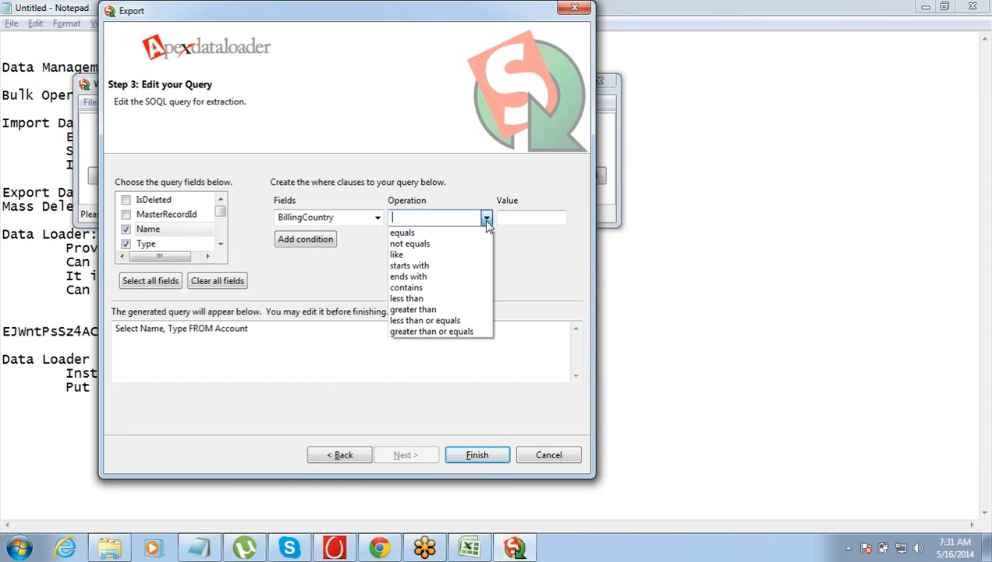
left_click(483, 231)
left_click(519, 220)
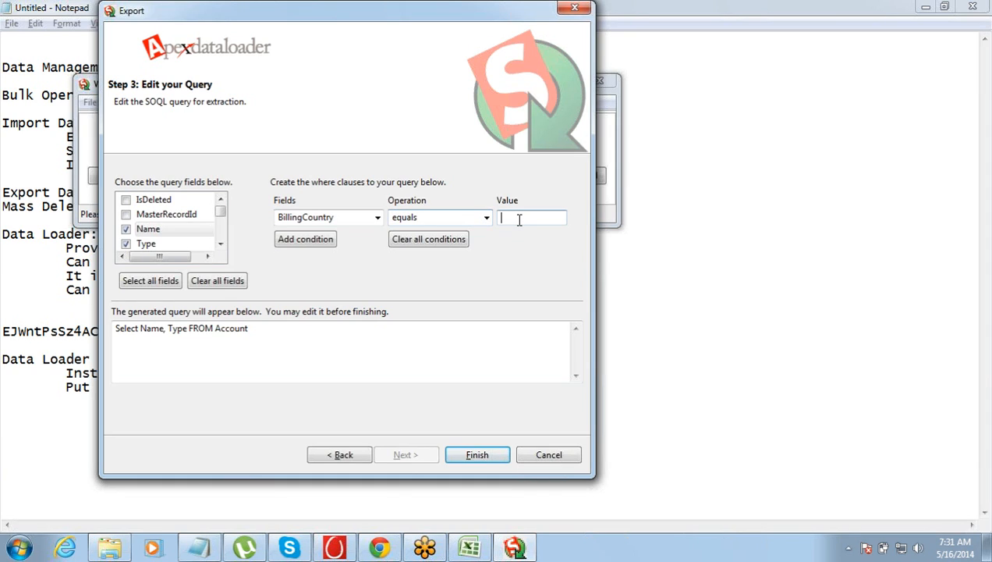
type("USA")
left_click(299, 241)
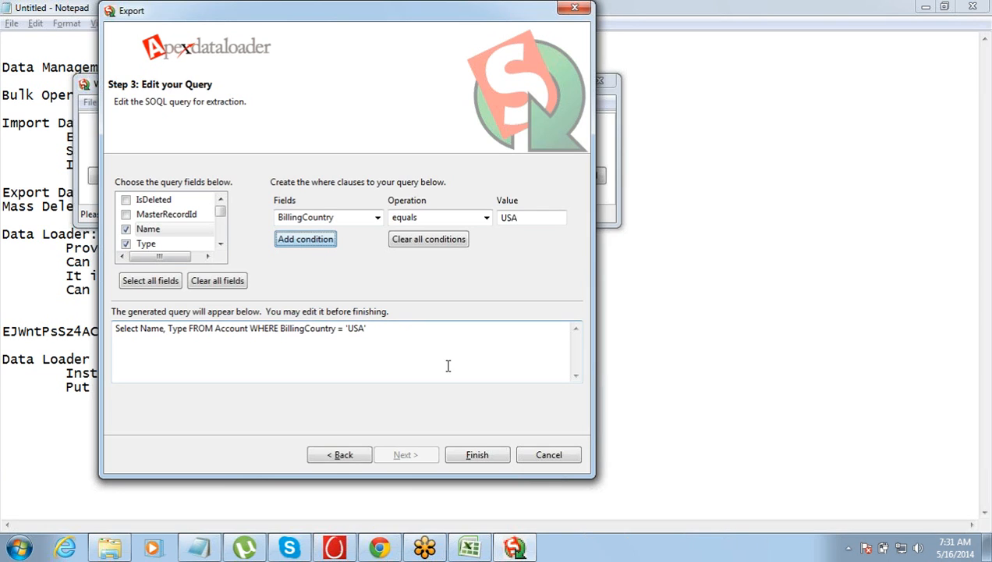
- Run the Account export and view the extracted records in the CSV viewer, closing the viewer when done
left_click(485, 457)
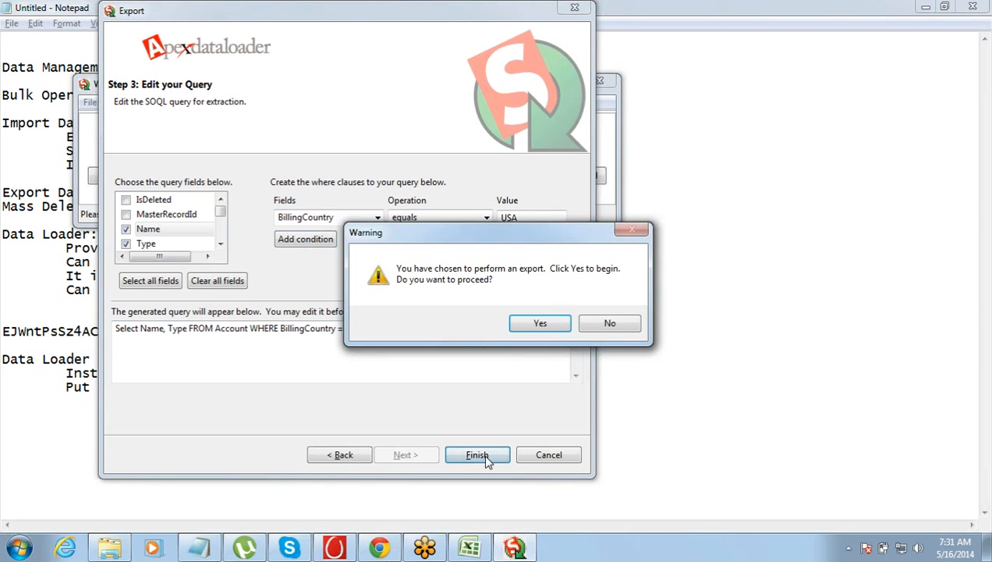
left_click(537, 323)
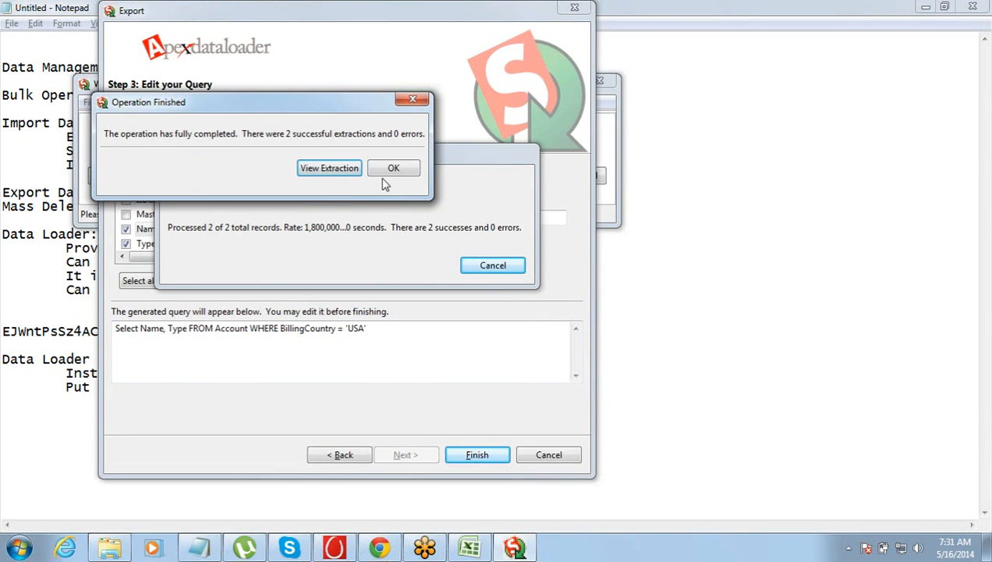
left_click(331, 169)
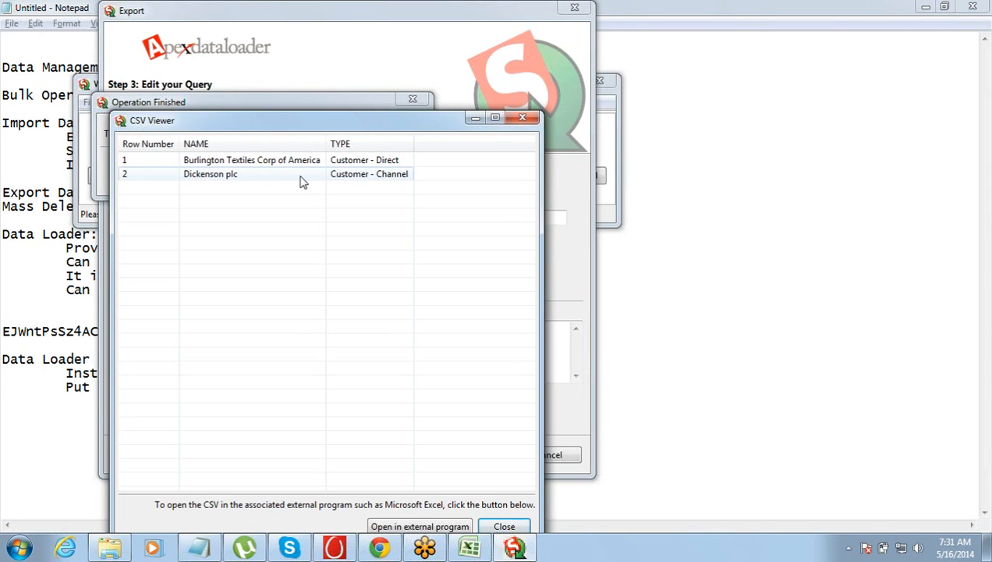
left_click_drag(306, 126, 418, 55)
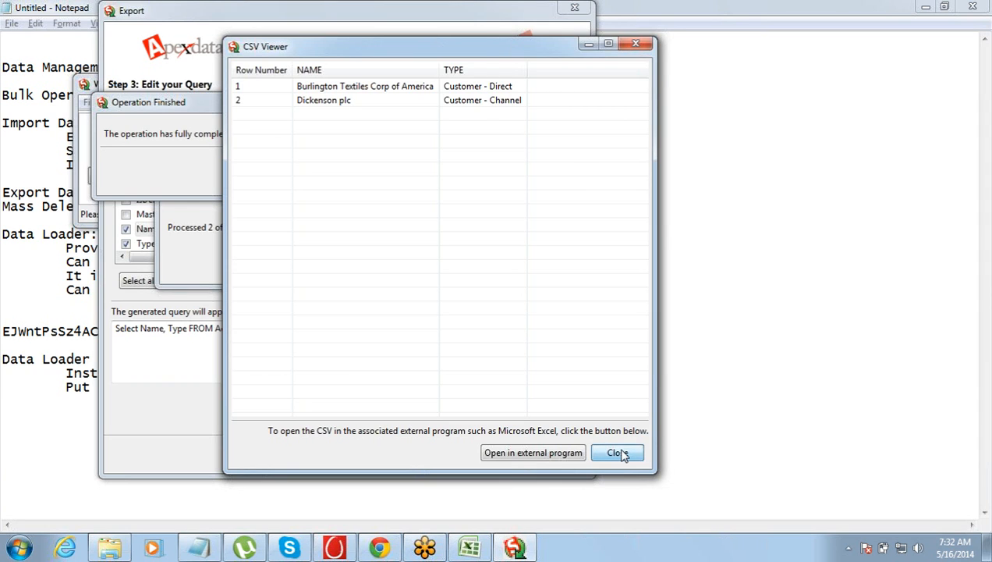
left_click(618, 452)
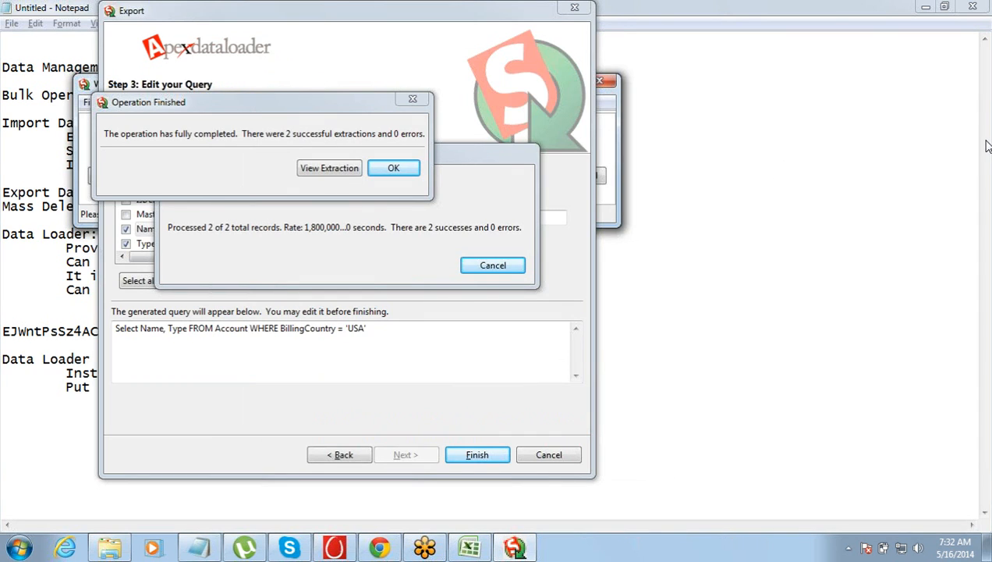